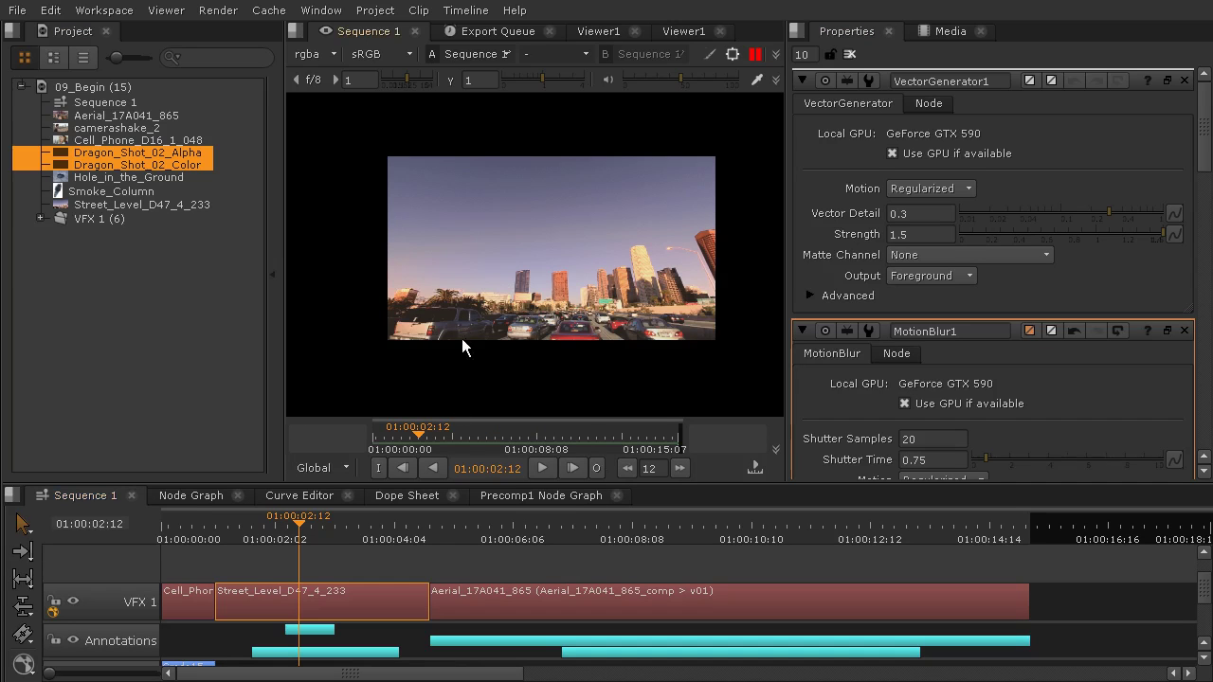
- Inspect the Street_Level clip's comp nodes around the render node, then return to Sequence 1
double_click(367, 603)
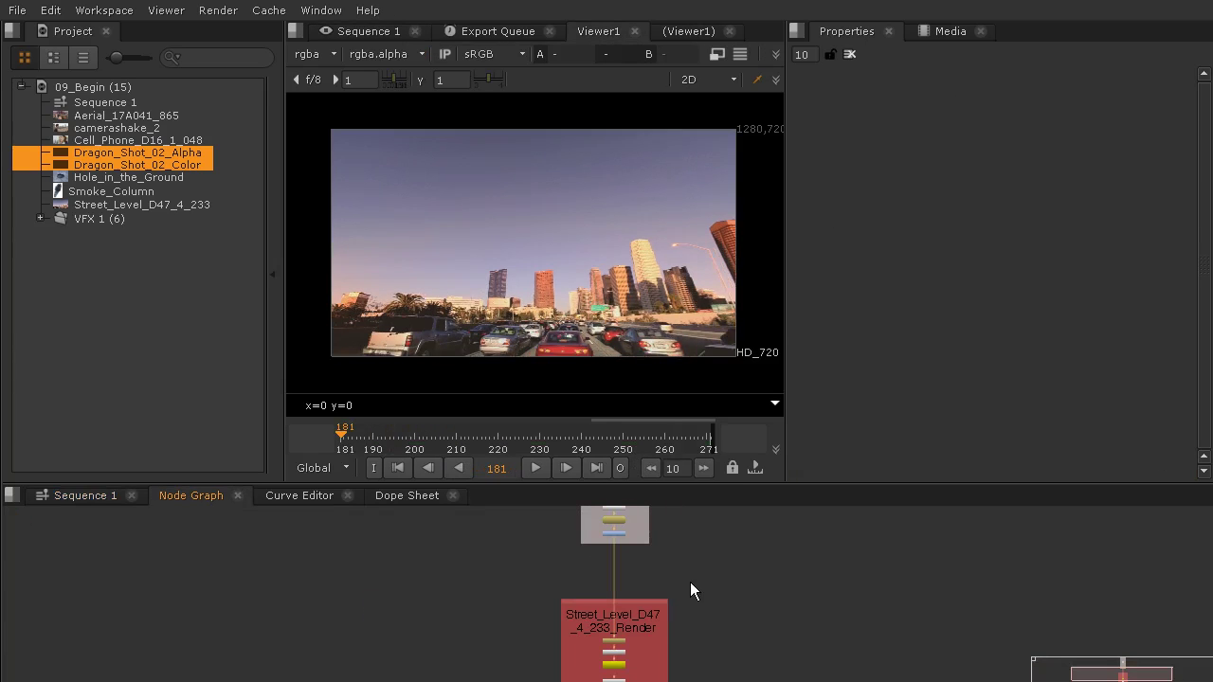
drag(710, 563, 839, 621)
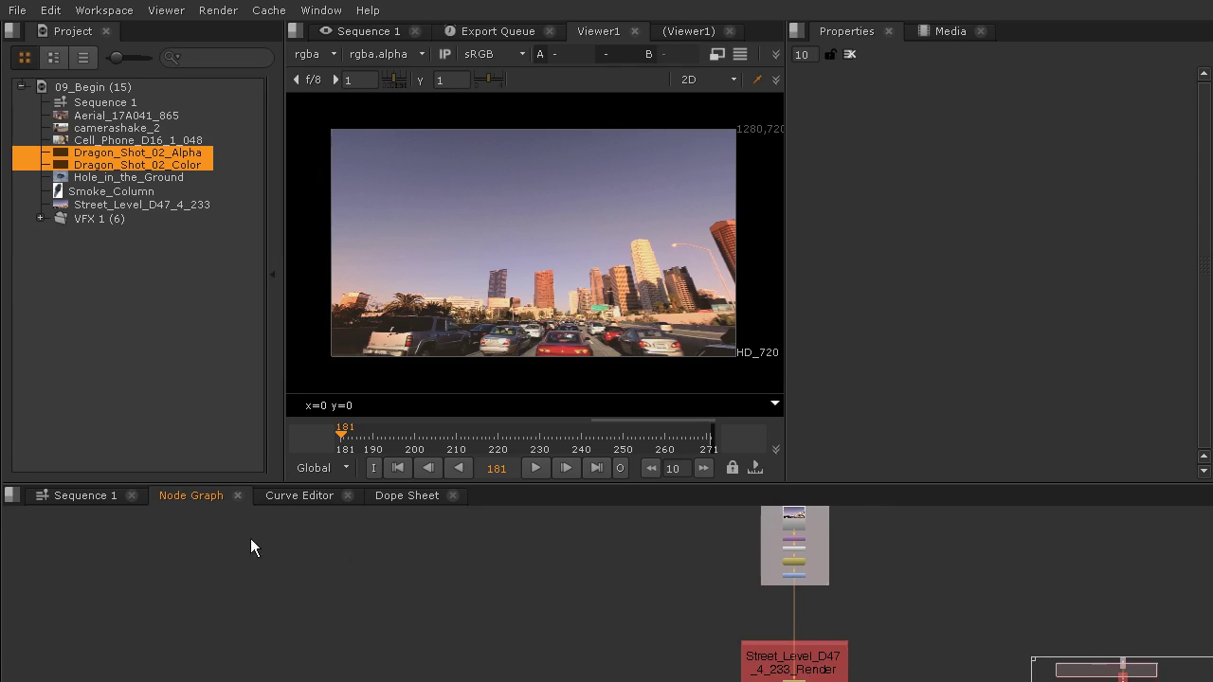
click(111, 501)
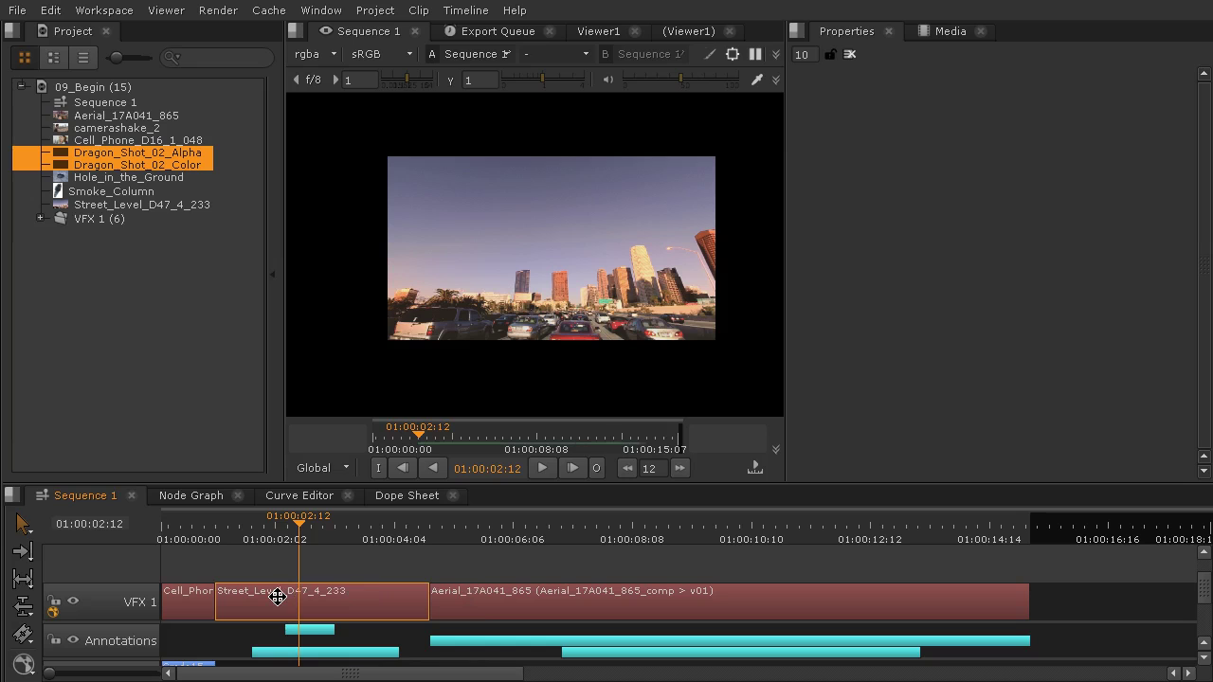
- Version the Street_Level clip up to comp v02 and check frames 01:00:05:13 and 01:00:04:09
mouse_move(282, 604)
key(alt+Up)
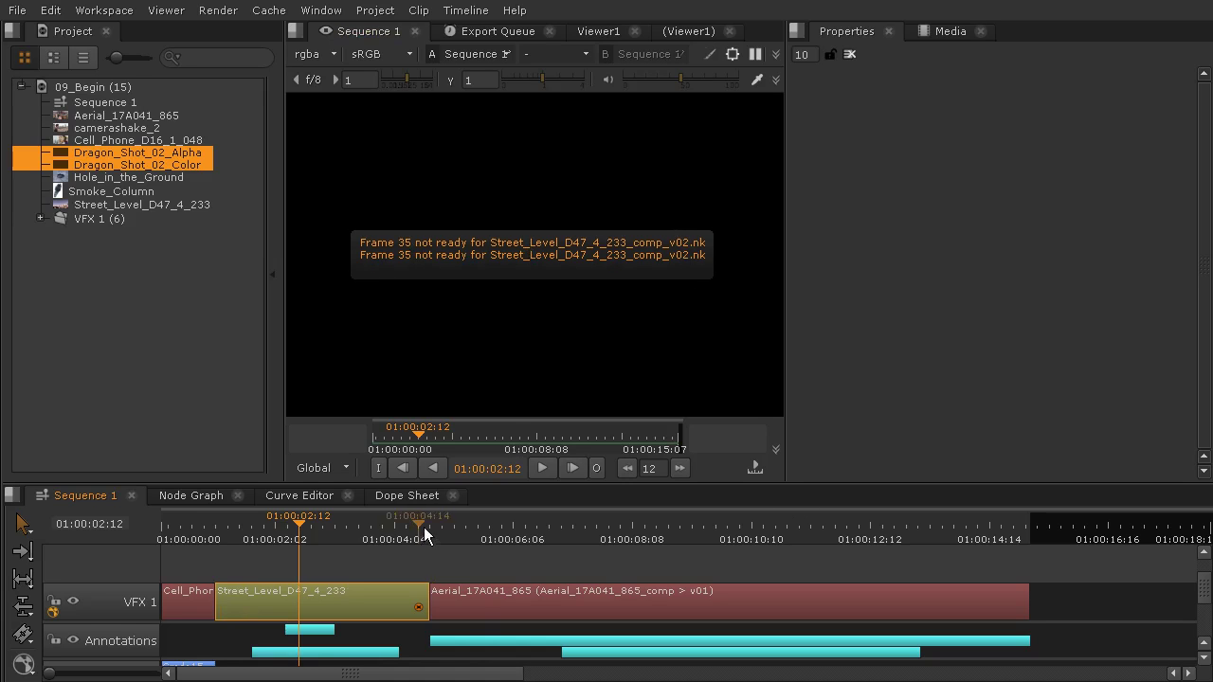
drag(424, 536, 473, 536)
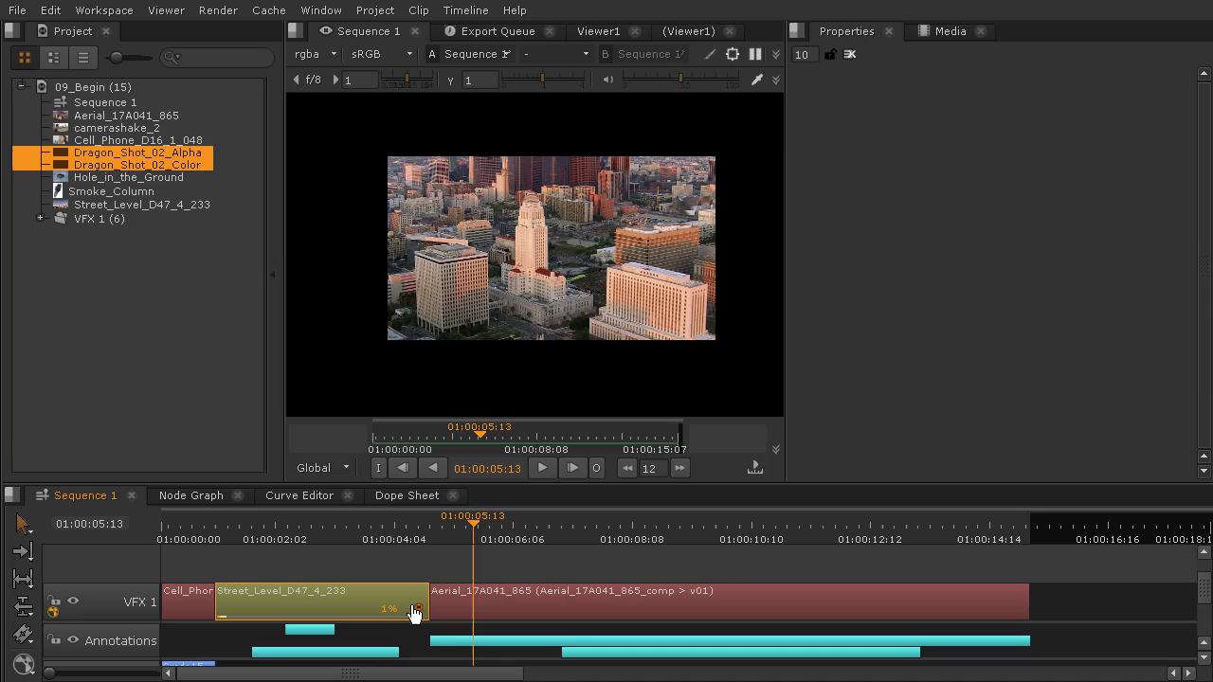
drag(473, 535, 323, 536)
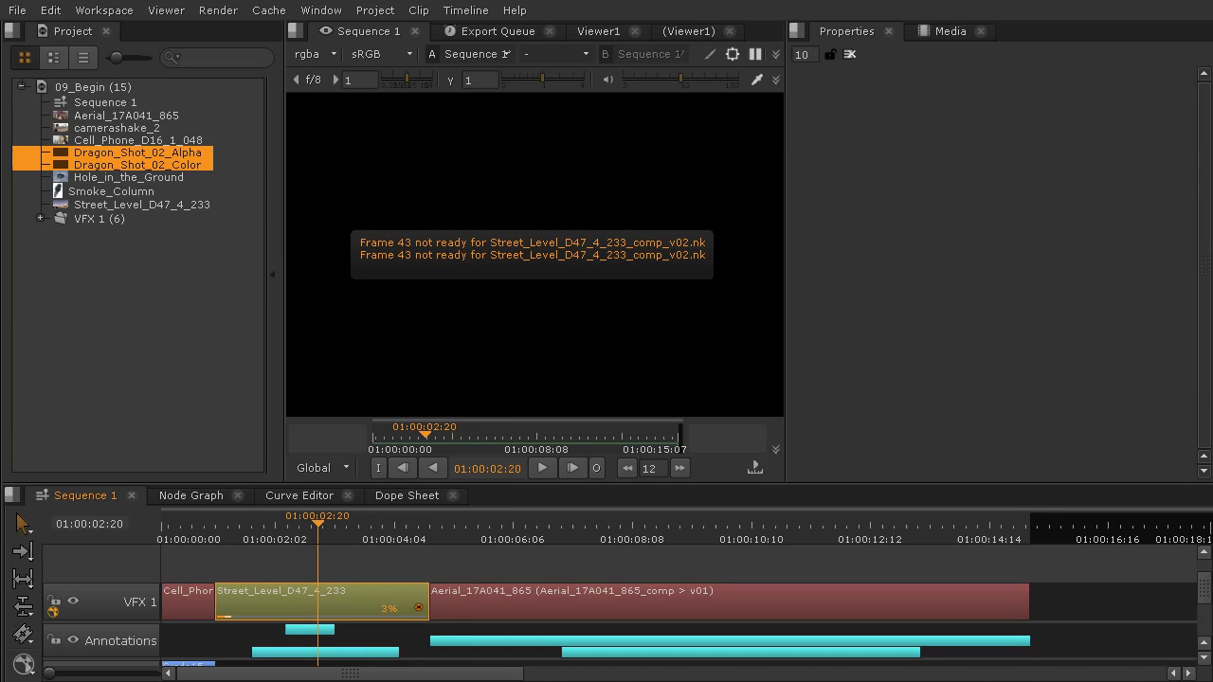
- Preview the sequence up to 01:00:07:15 and settle playback at 01:00:07:12
drag(449, 547, 886, 565)
scroll(721, 607, down, 1)
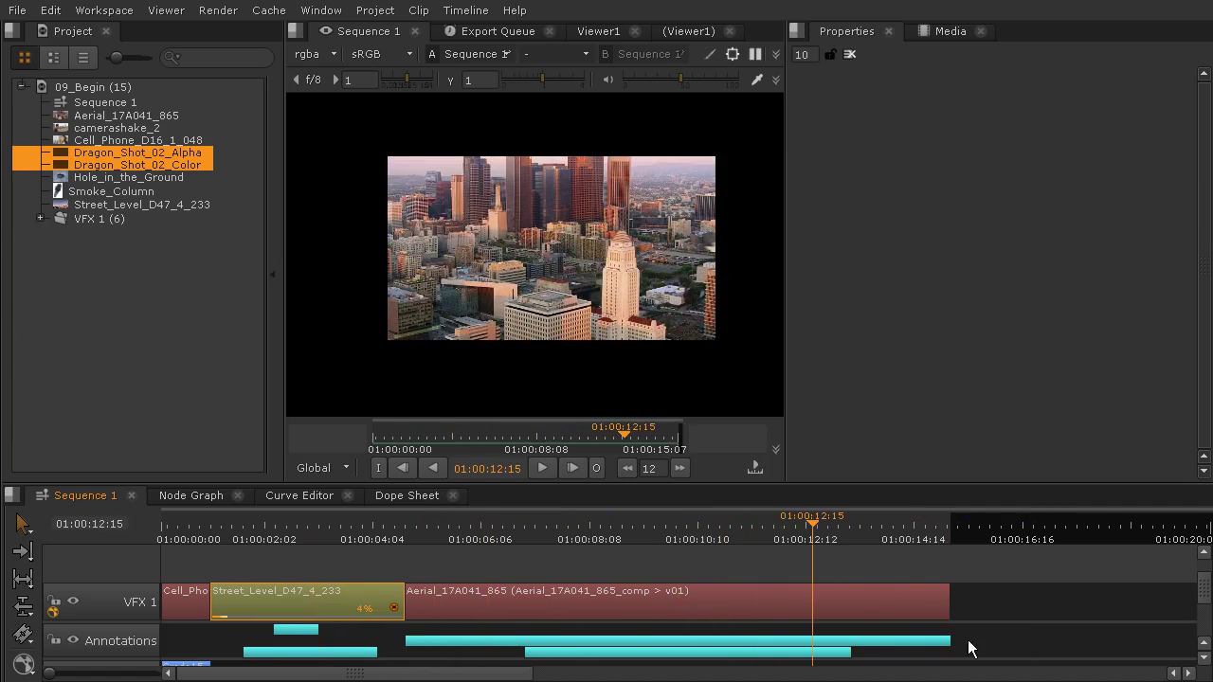
click(536, 538)
mouse_move(537, 532)
mouse_down()
mouse_move(816, 535)
mouse_move(546, 538)
mouse_up()
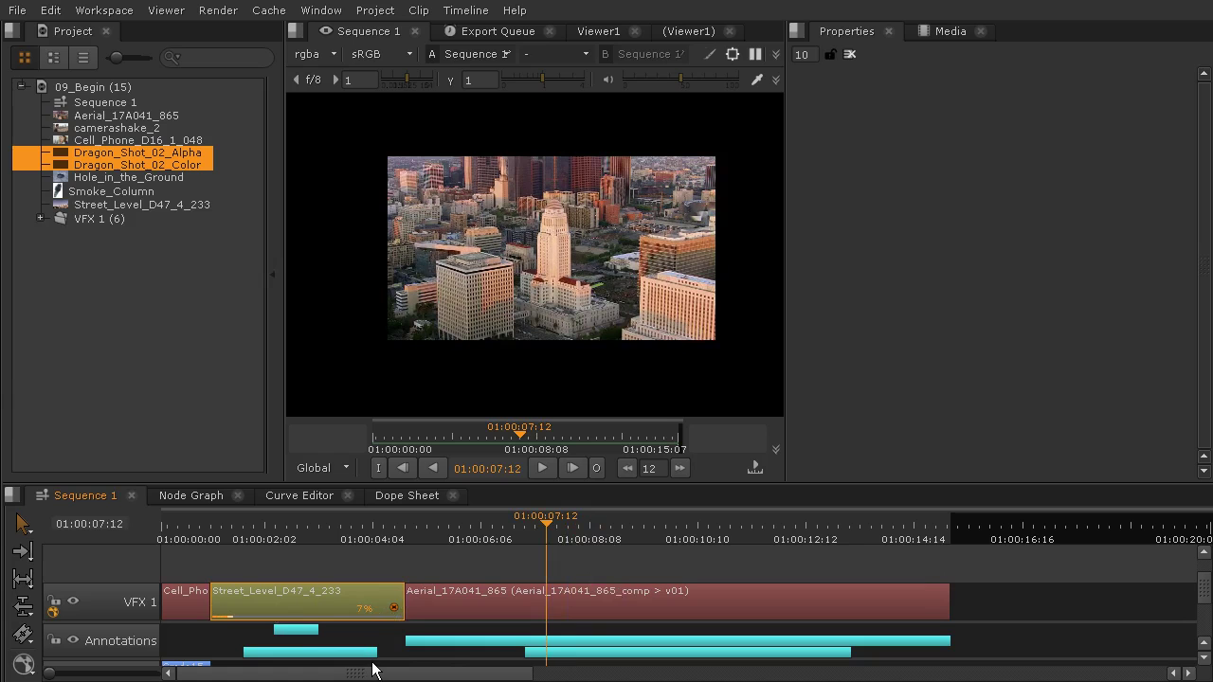
click(218, 536)
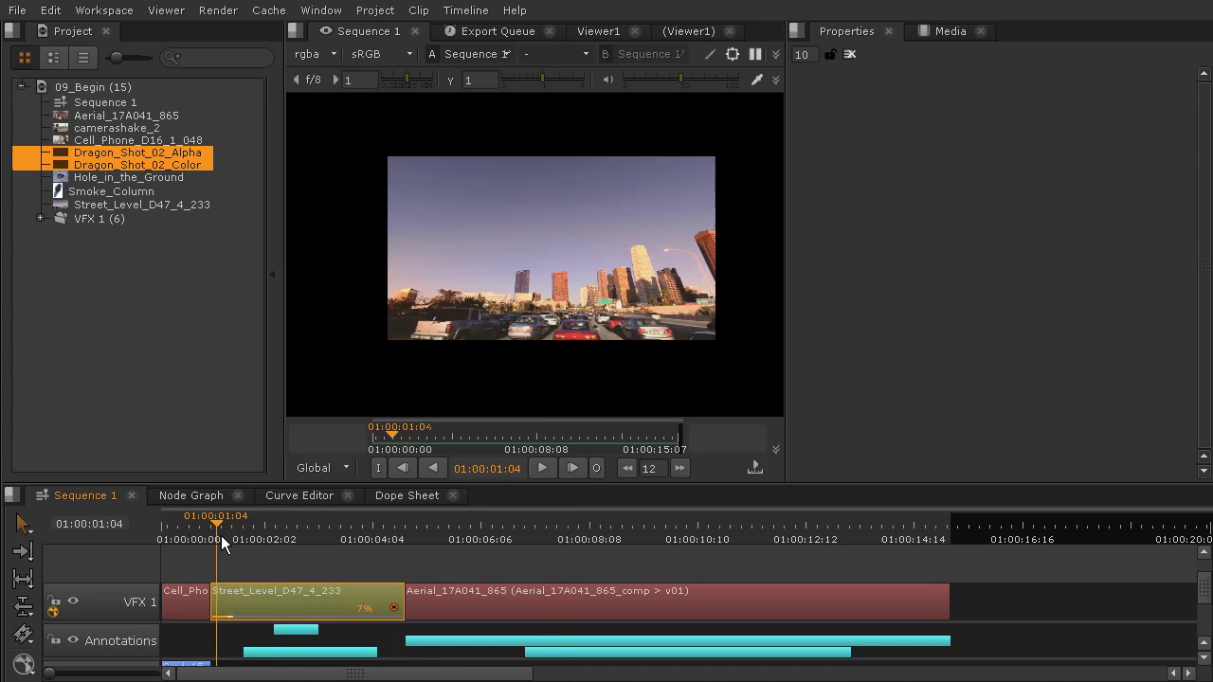
click(219, 536)
click(219, 536)
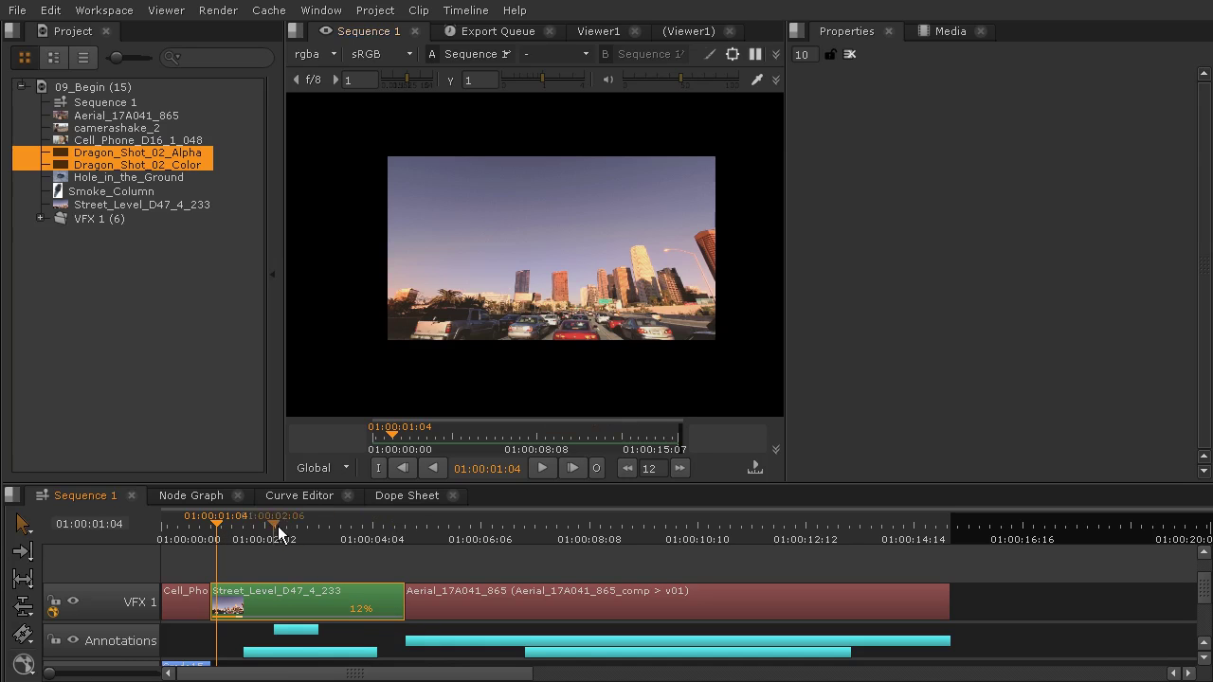
drag(278, 526, 376, 530)
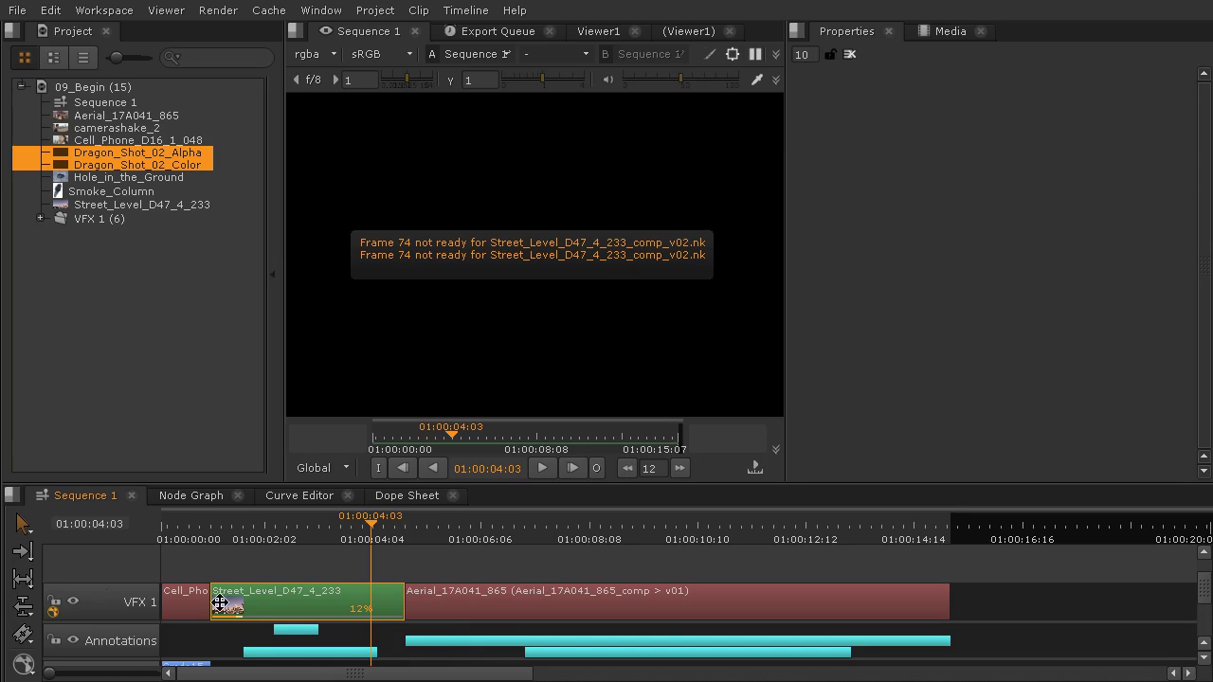
click(234, 525)
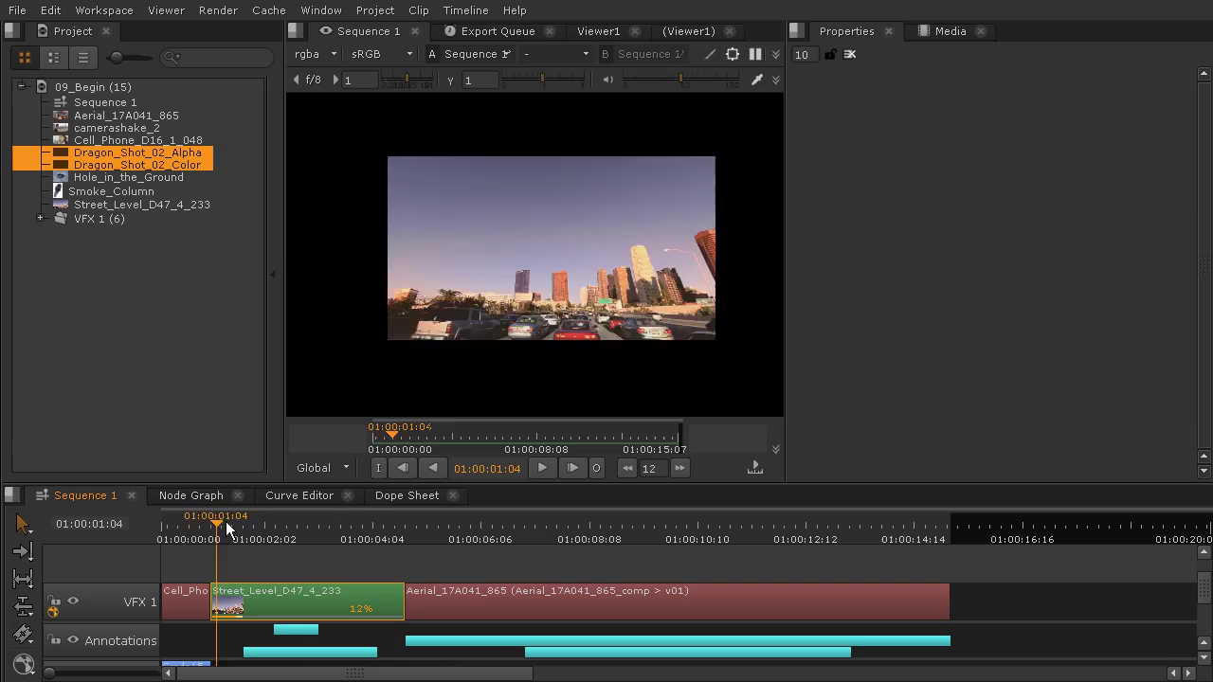
click(299, 525)
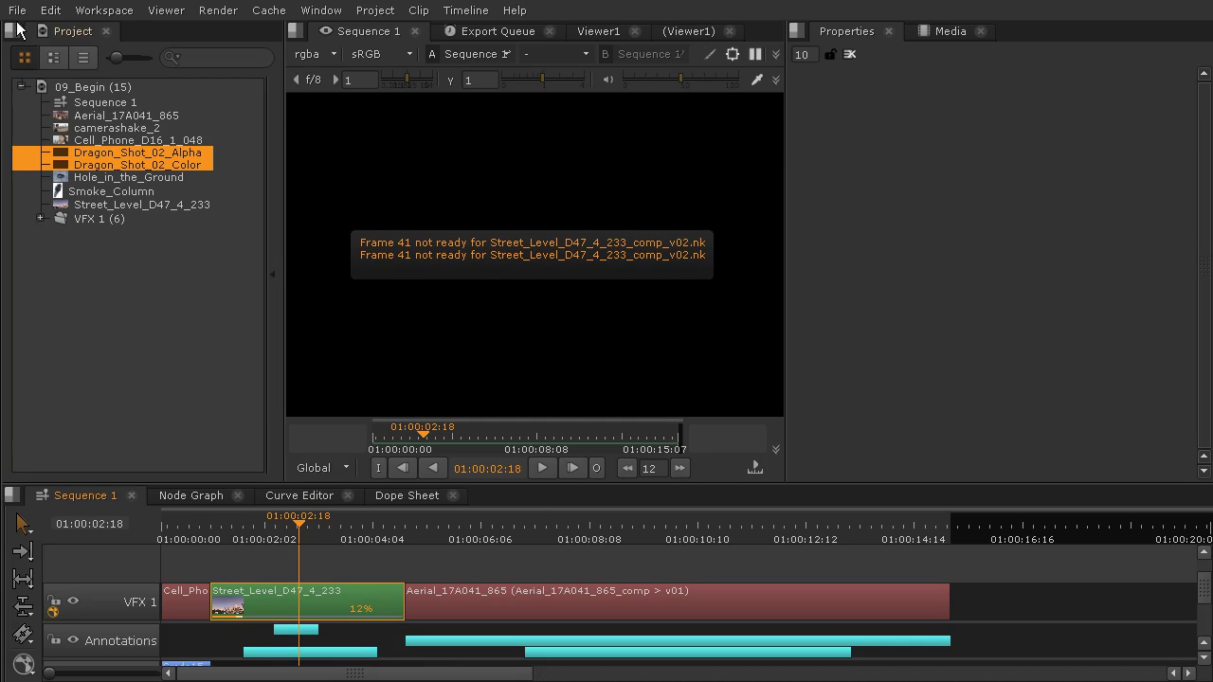
- Set Threads/Processes preferences to 'don't auto-start background renders' and save them
click(50, 10)
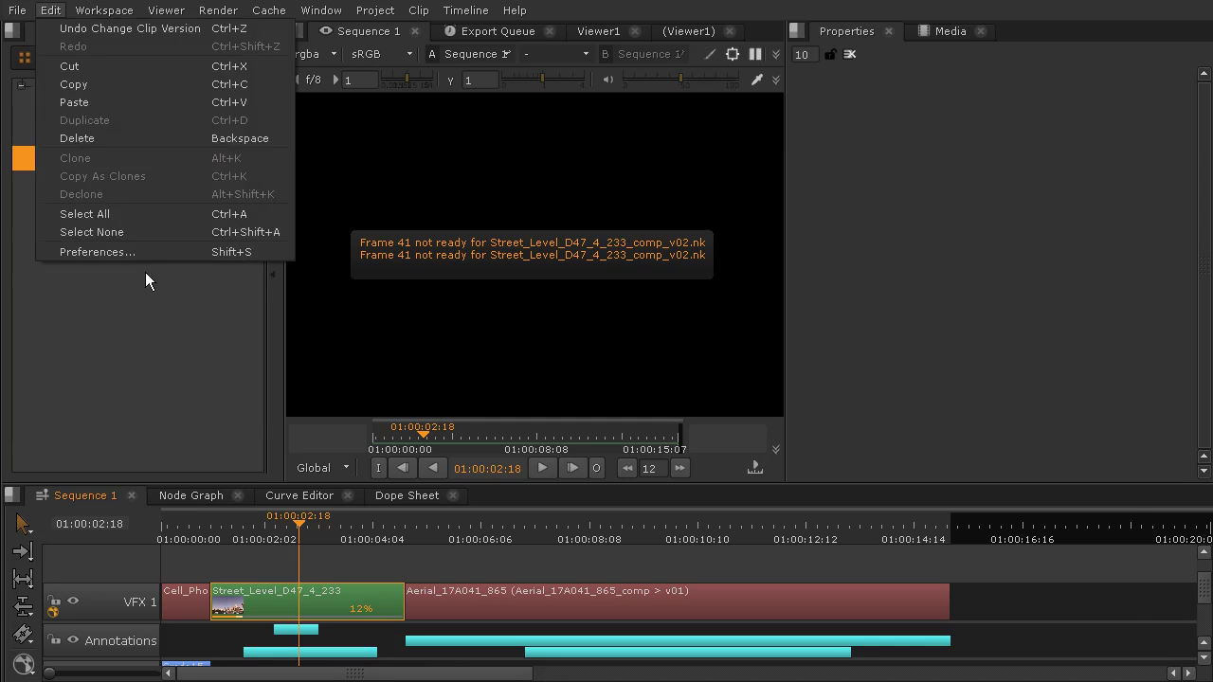
click(143, 253)
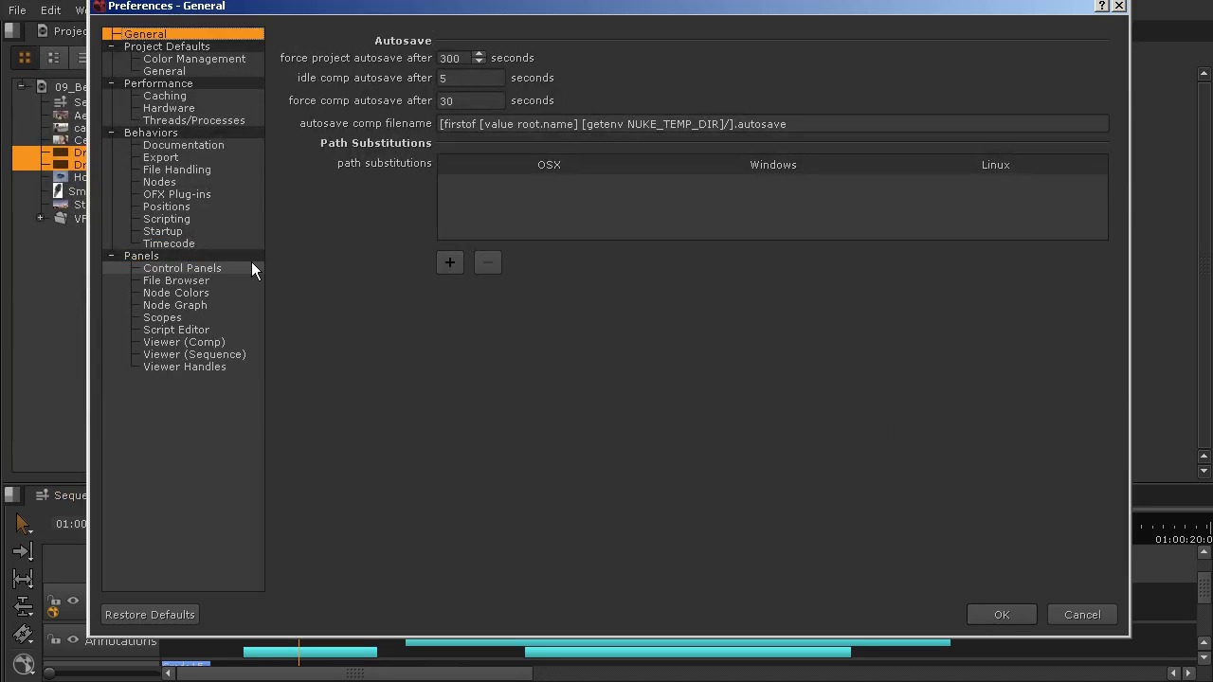
click(190, 120)
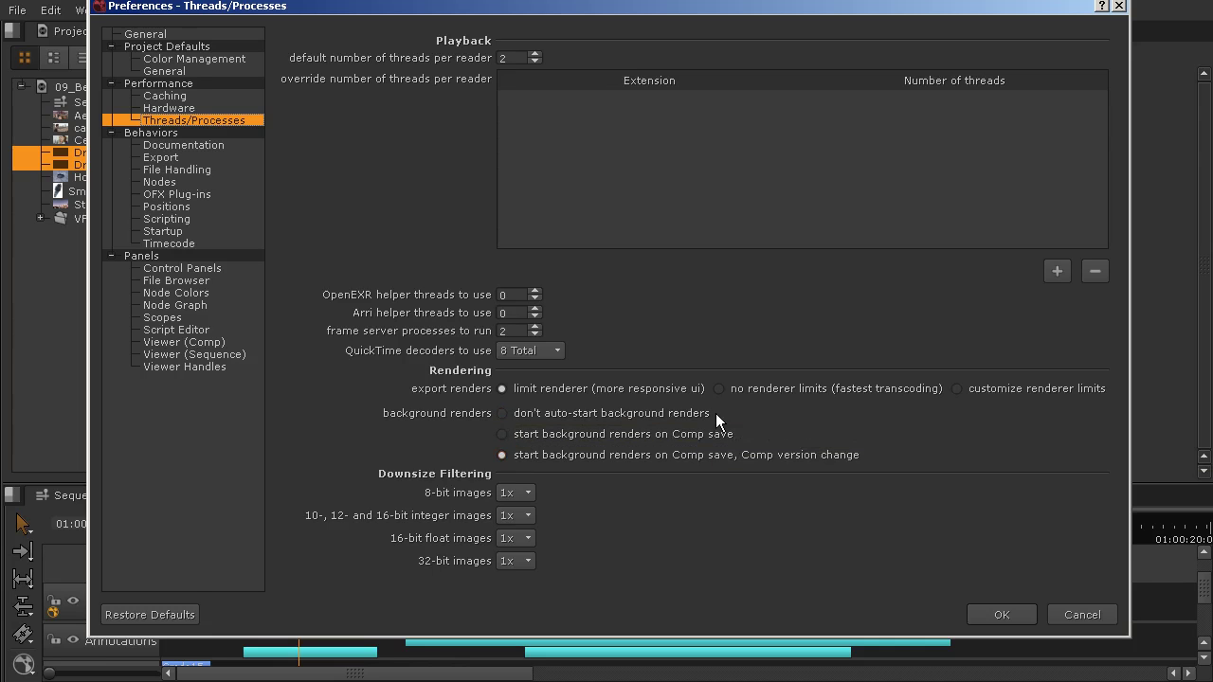
click(512, 418)
click(1002, 614)
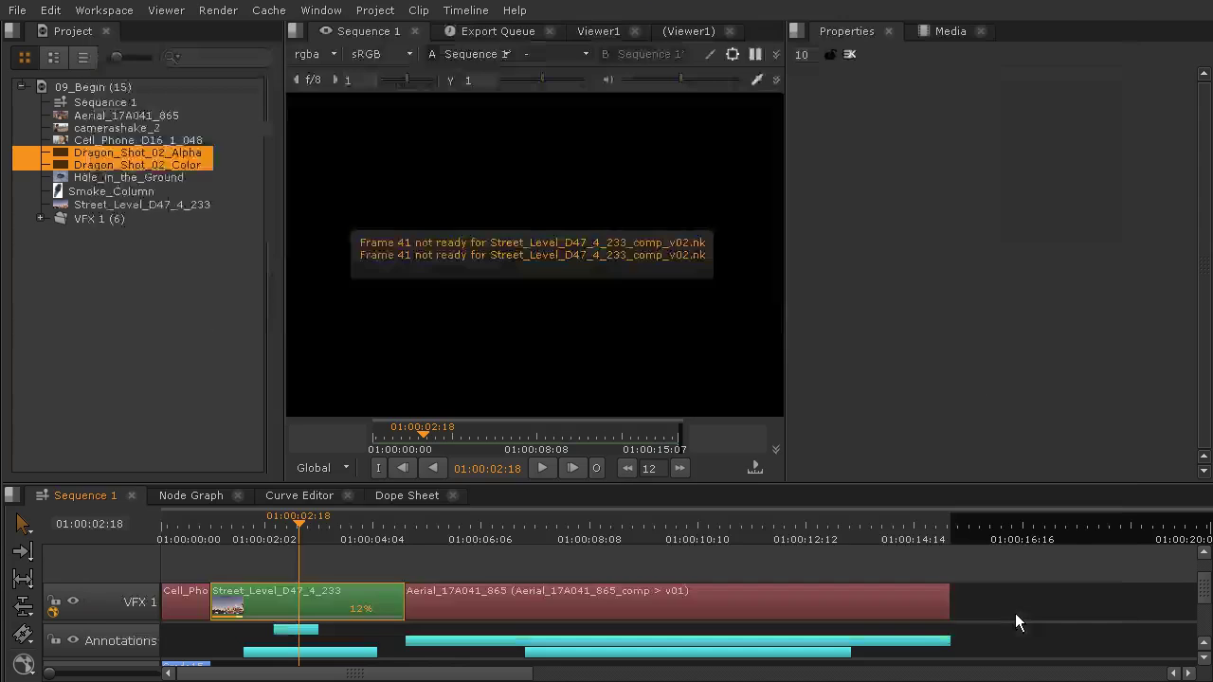
double_click(337, 601)
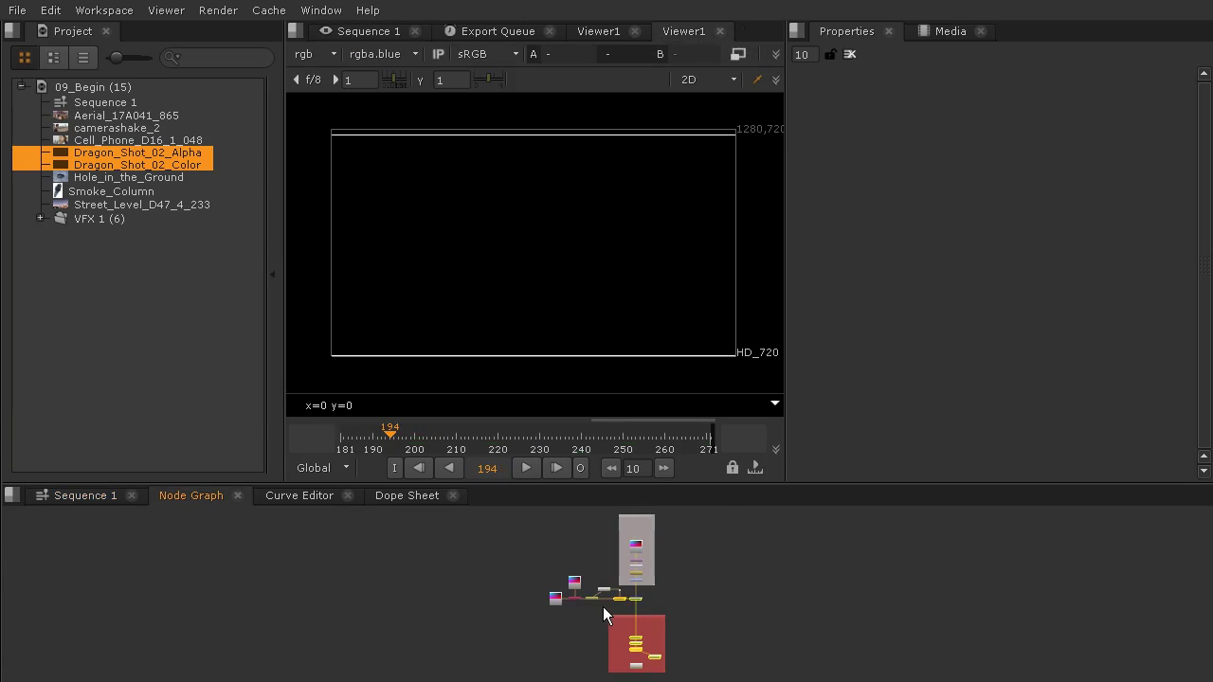
scroll(603, 614, up, 3)
scroll(623, 639, up, 2)
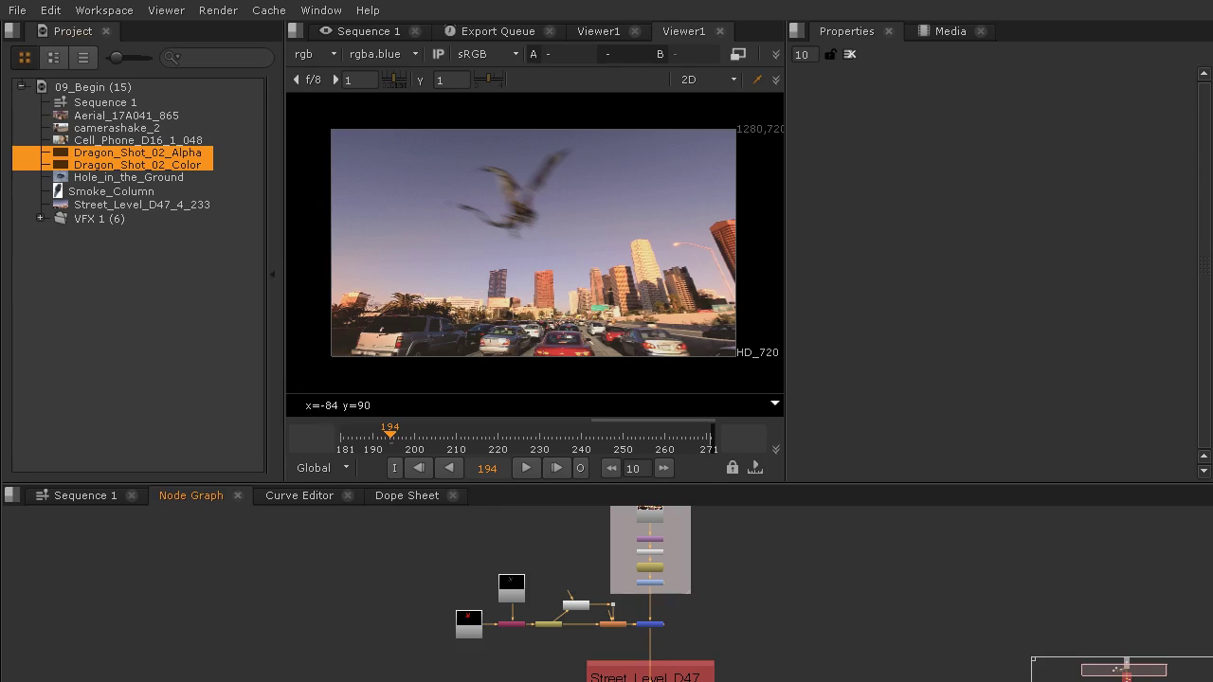
click(100, 498)
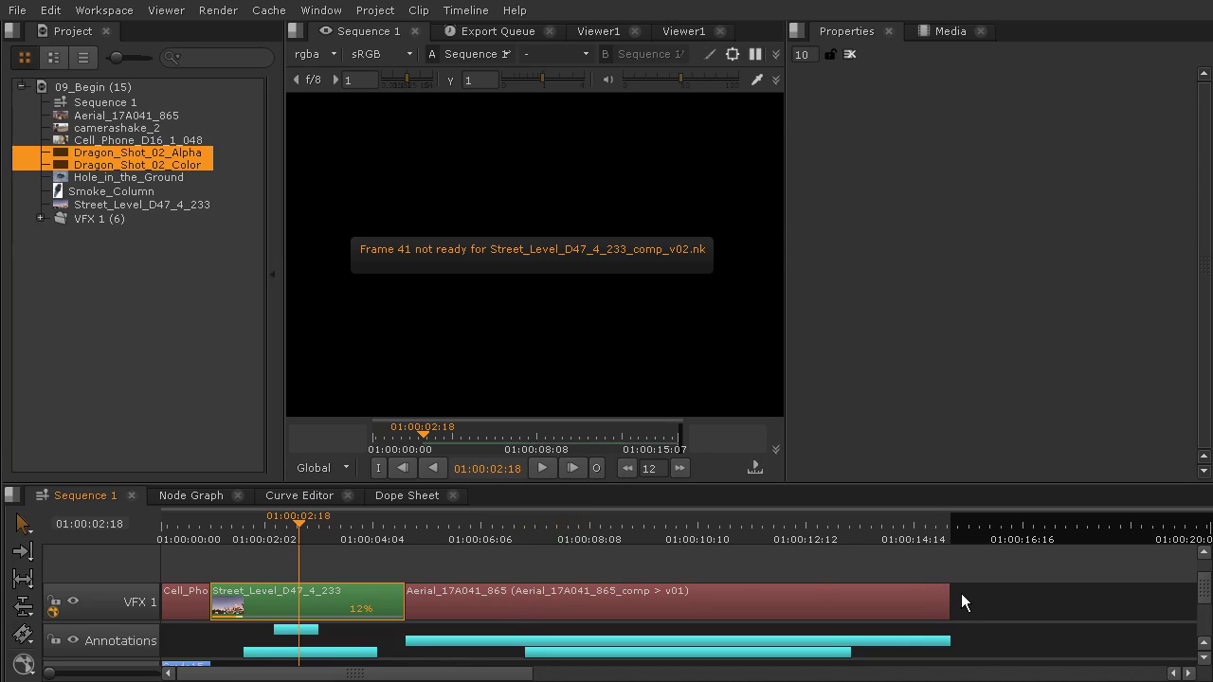
right_click(368, 593)
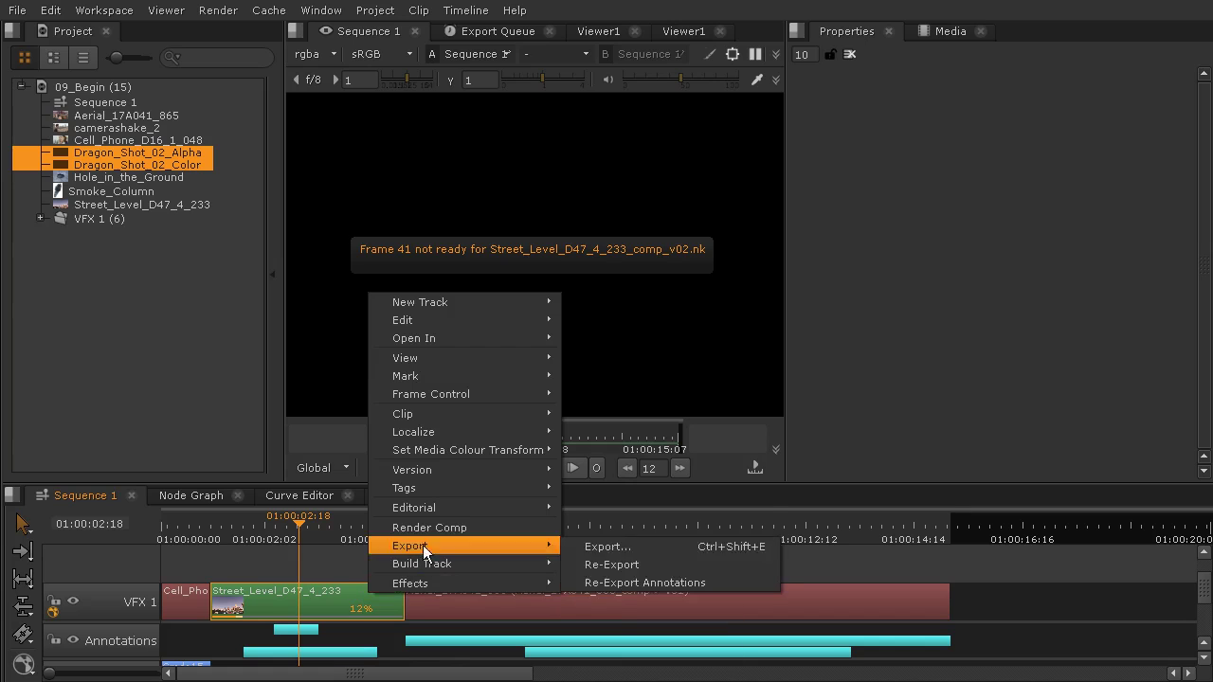
mouse_move(460, 468)
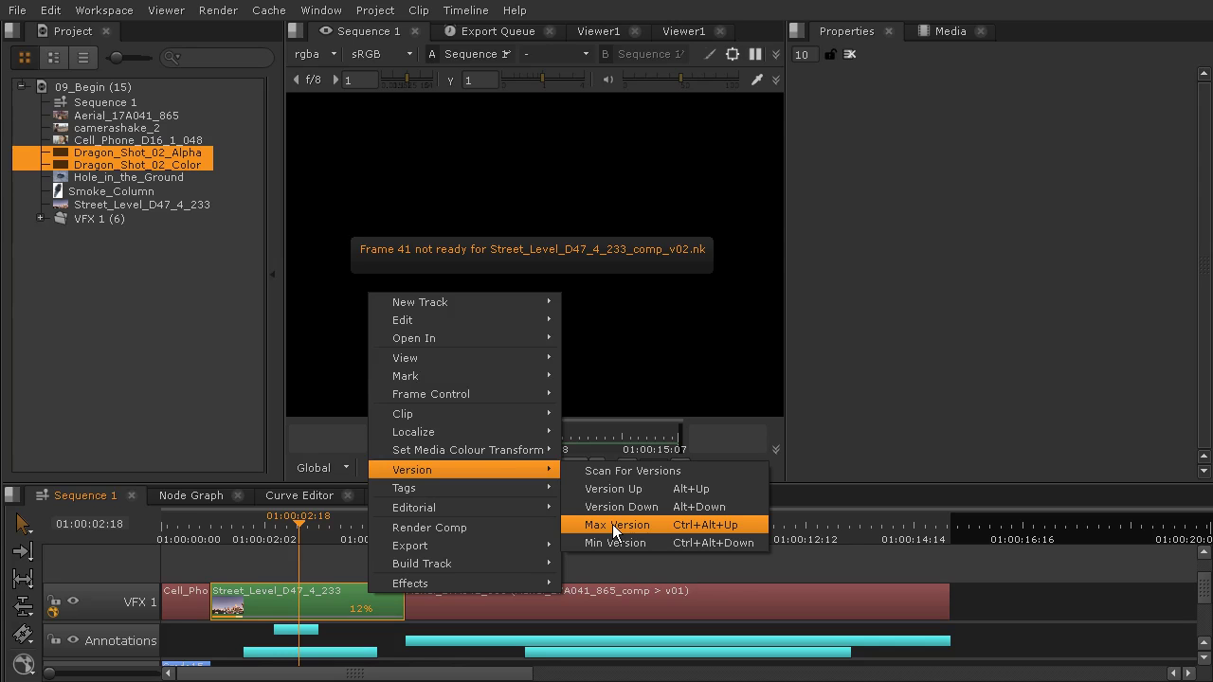
click(681, 527)
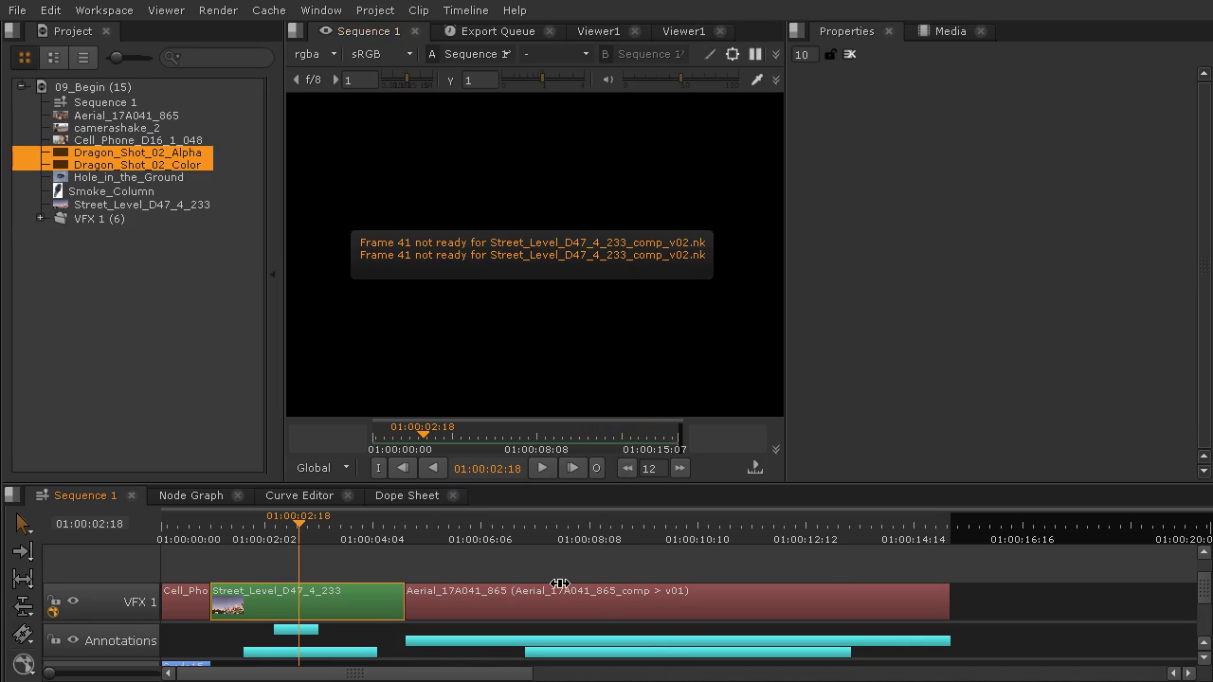
right_click(356, 602)
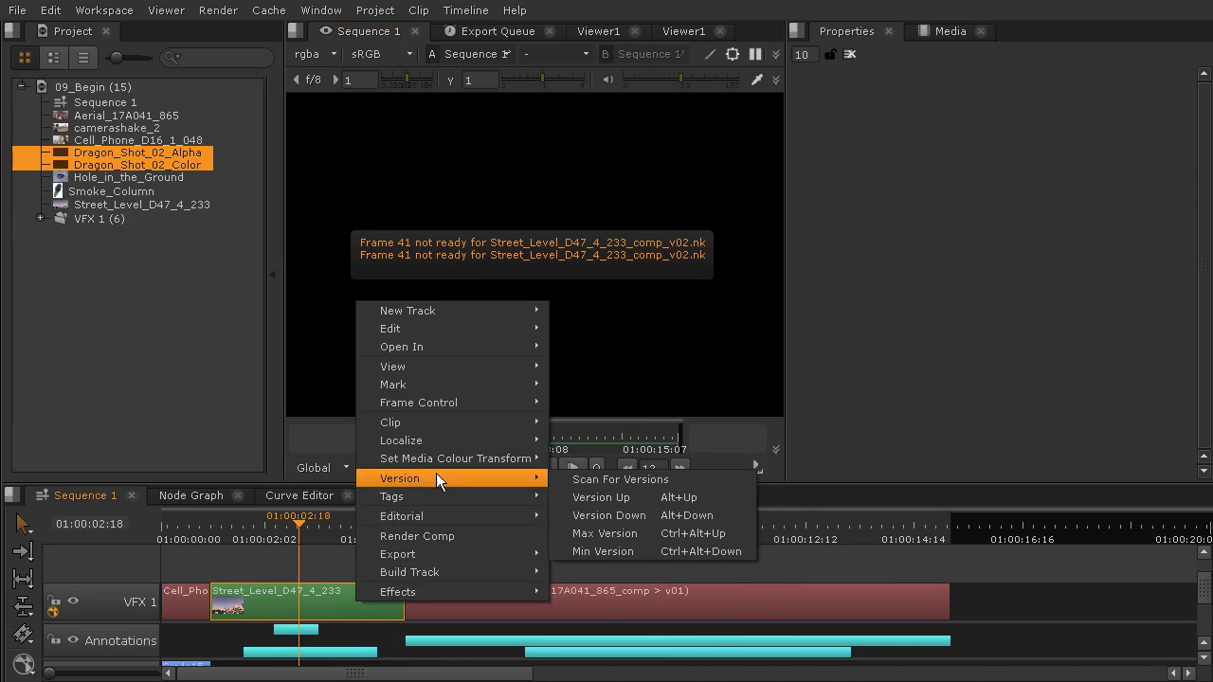
click(605, 478)
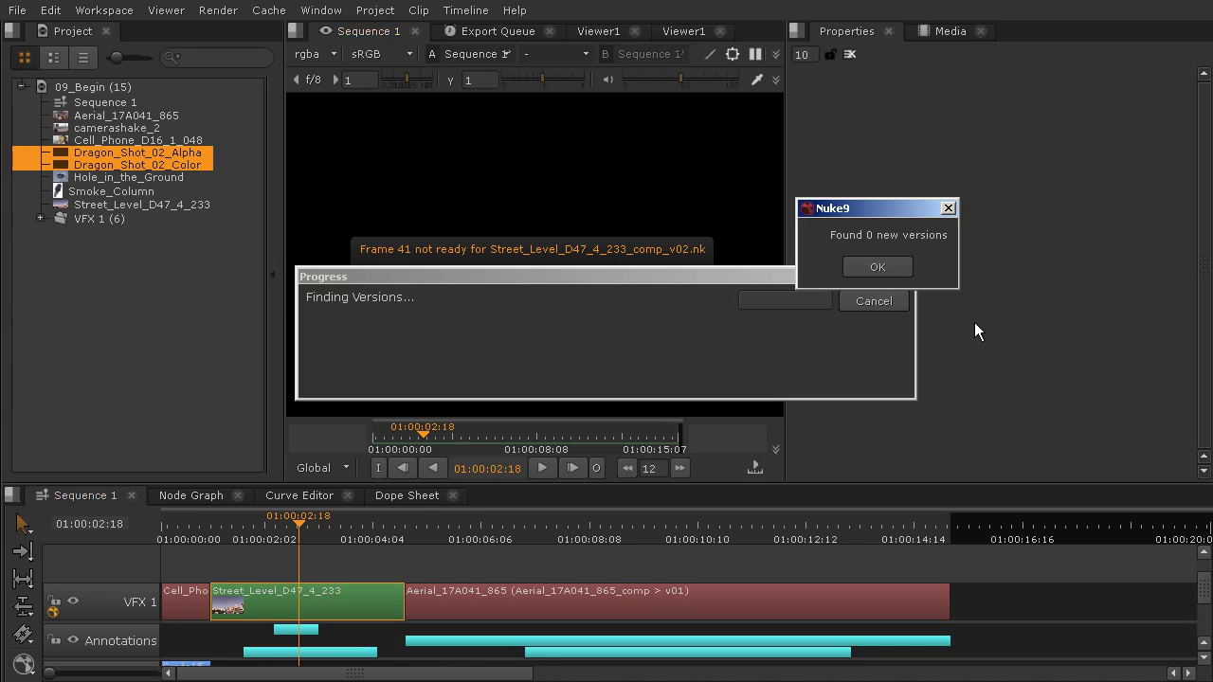
click(877, 268)
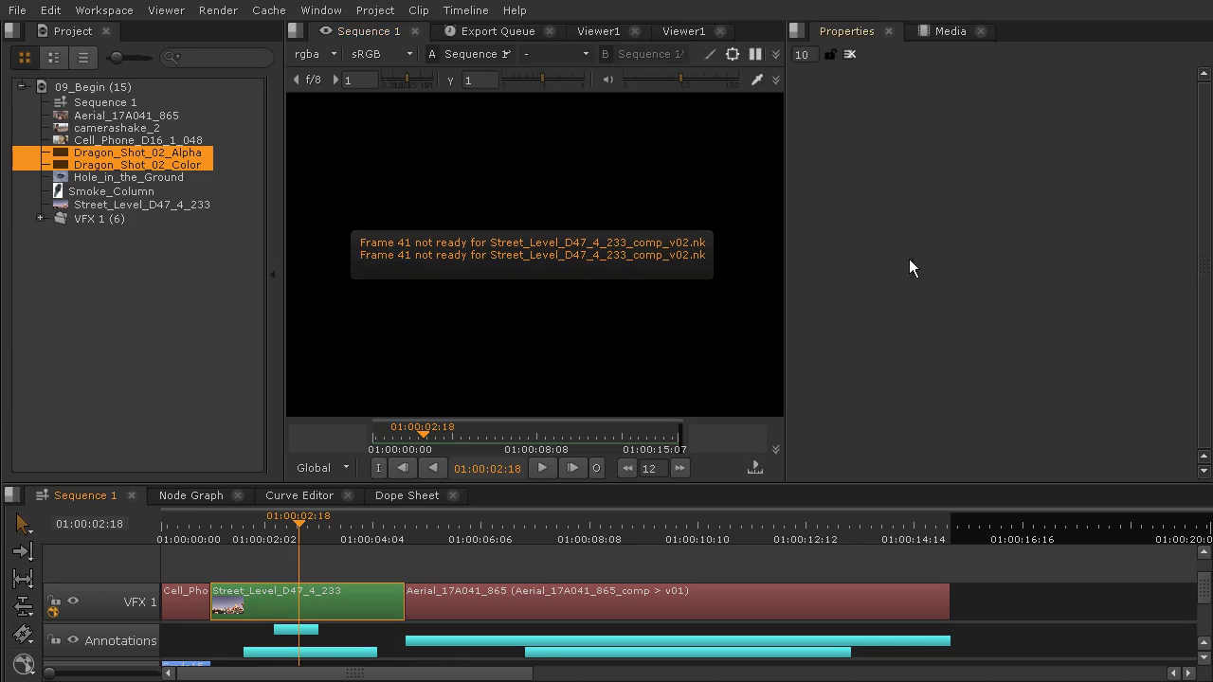